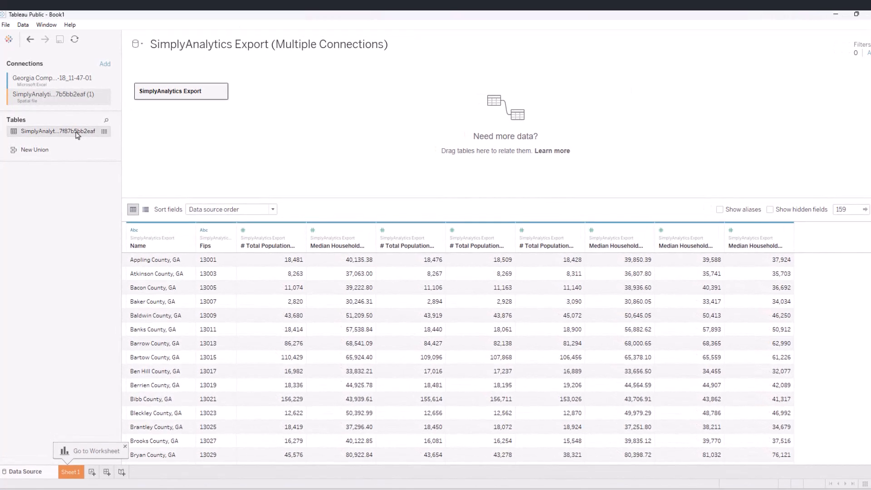
- Relate the SimplyAnalytics shapefile table to the SimplyAnalytics Export table and close the relationship settings
{"action": "left_click_drag", "start_coordinate": [77, 132], "coordinate": [621, 88]}
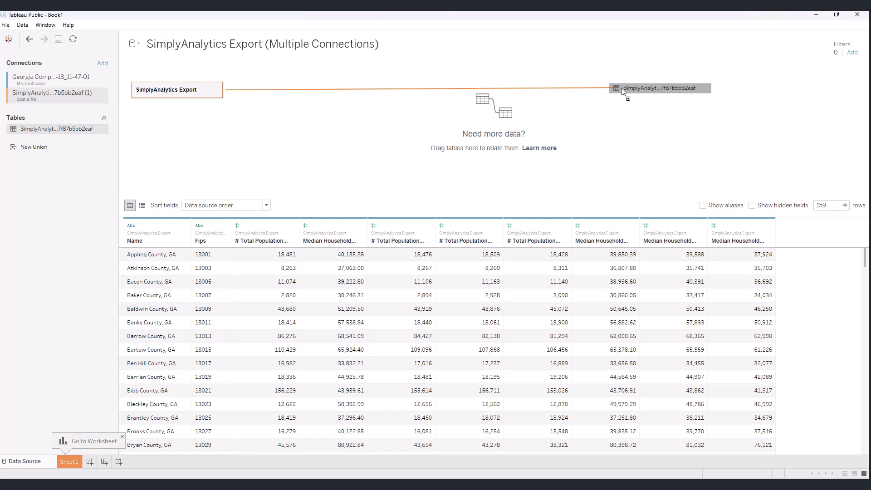
{"action": "left_click_drag", "start_coordinate": [622, 88], "coordinate": [621, 88]}
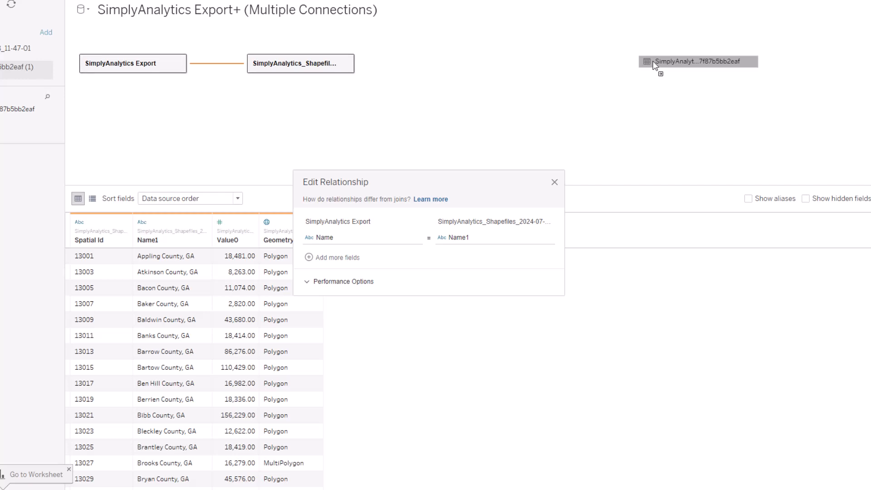
{"action": "left_click_drag", "start_coordinate": [653, 65], "coordinate": [654, 68]}
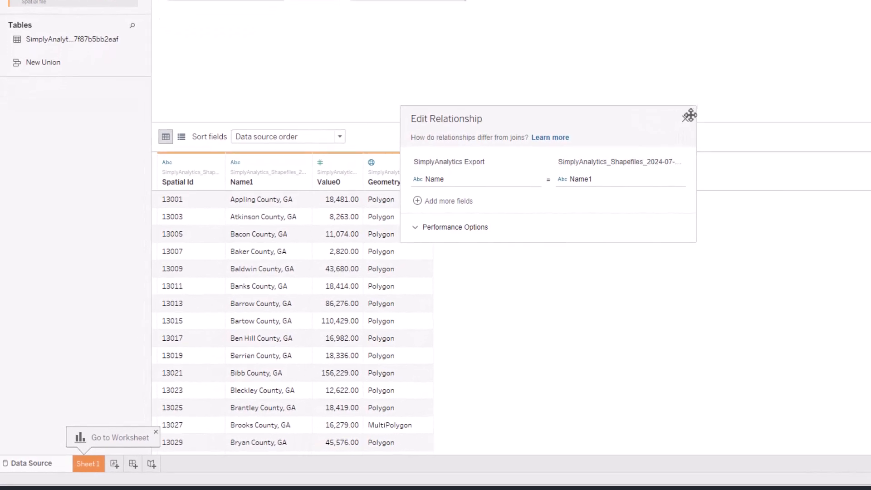
{"action": "left_click", "coordinate": [731, 97]}
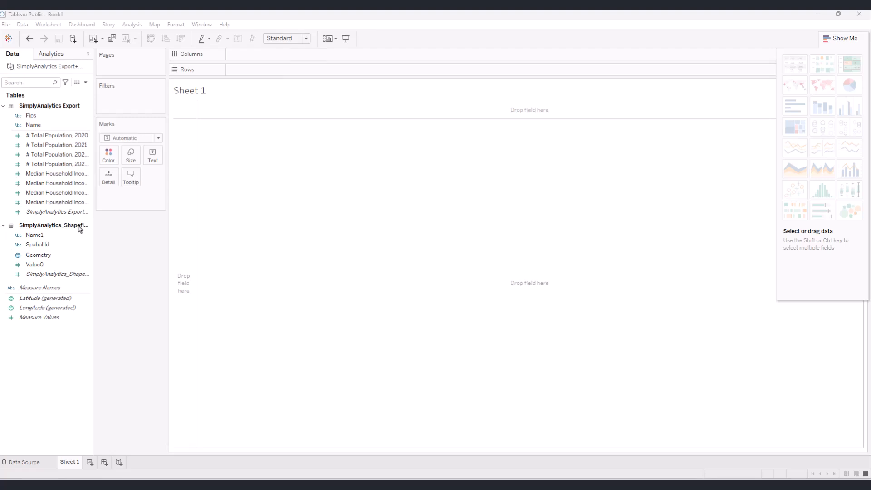
- Add the shapefile's Geometry field to the Sheet 1 view to draw the Georgia county map
{"action": "left_click", "coordinate": [39, 255]}
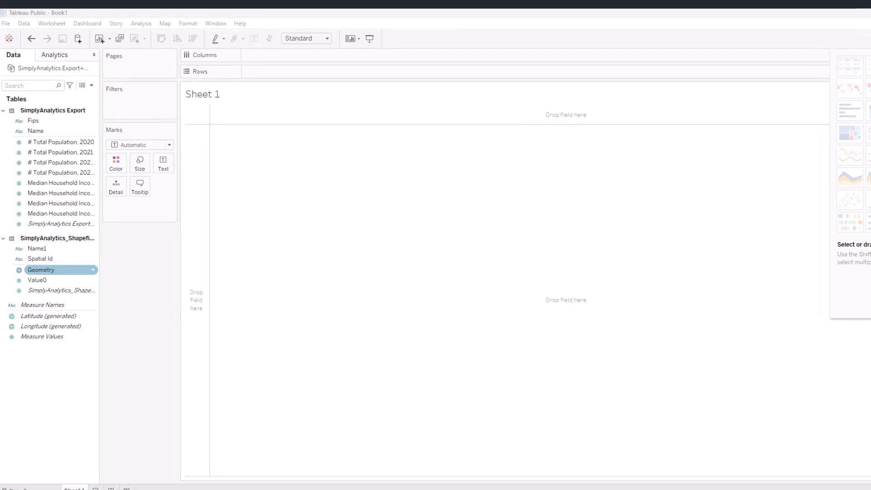
{"action": "left_click_drag", "start_coordinate": [40, 268], "coordinate": [434, 249]}
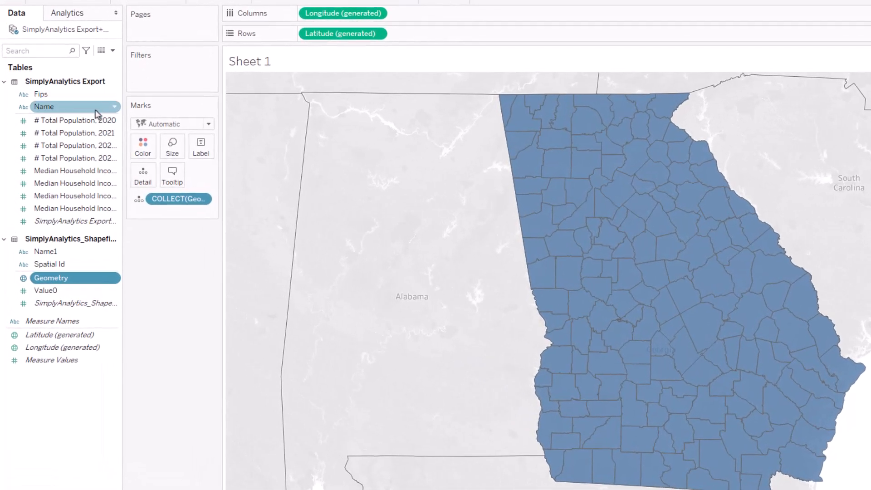
- Assign the County geographic role to the Name field of the SimplyAnalytics Export table
{"action": "left_click", "coordinate": [95, 110]}
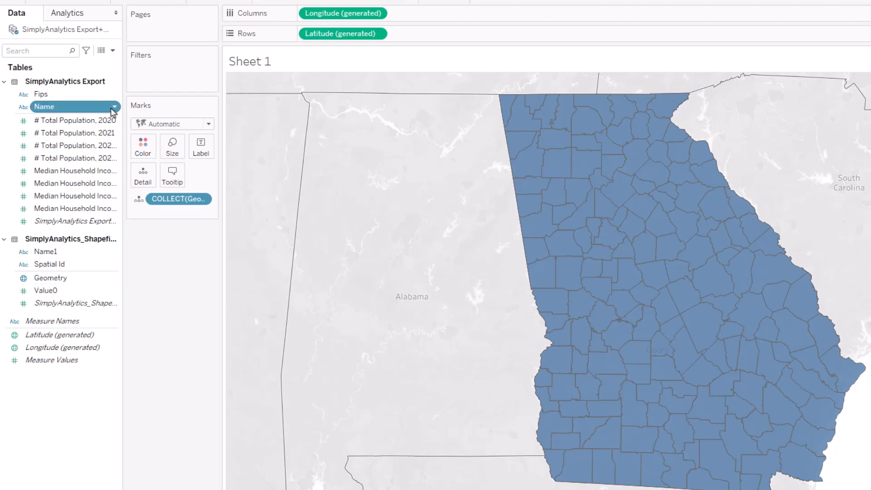
{"action": "left_click", "coordinate": [115, 108]}
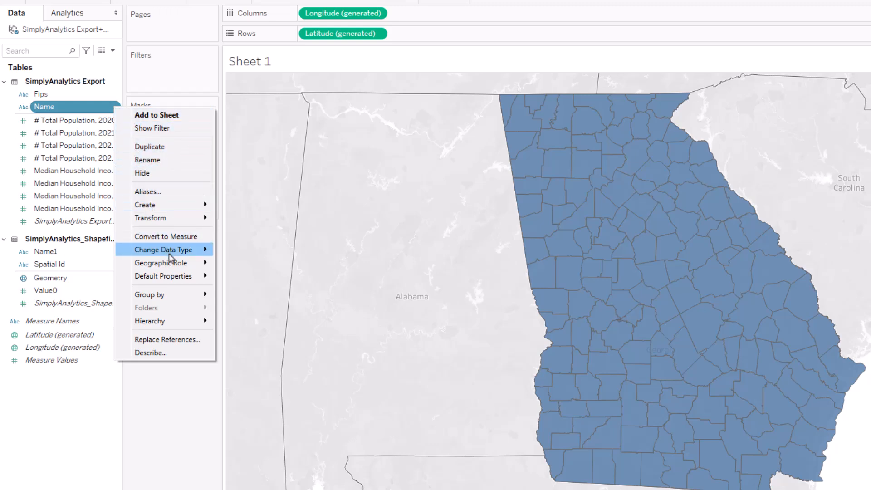
{"action": "mouse_move", "coordinate": [180, 271]}
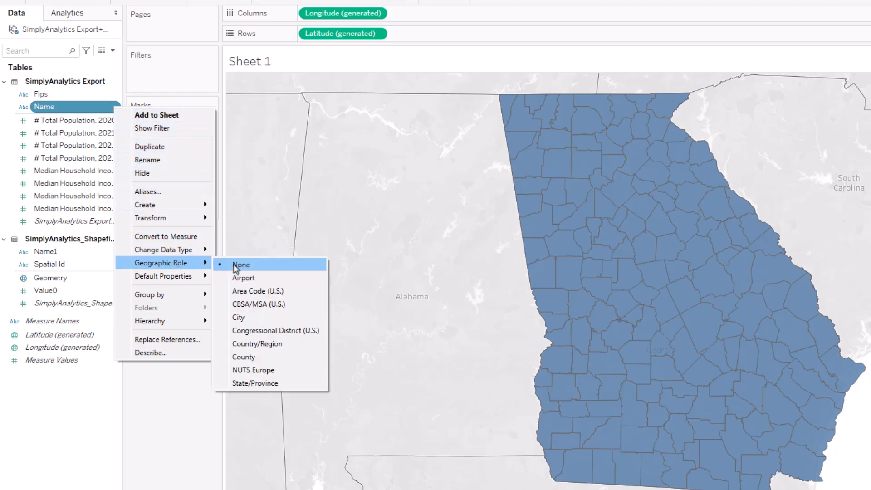
{"action": "left_click", "coordinate": [267, 364]}
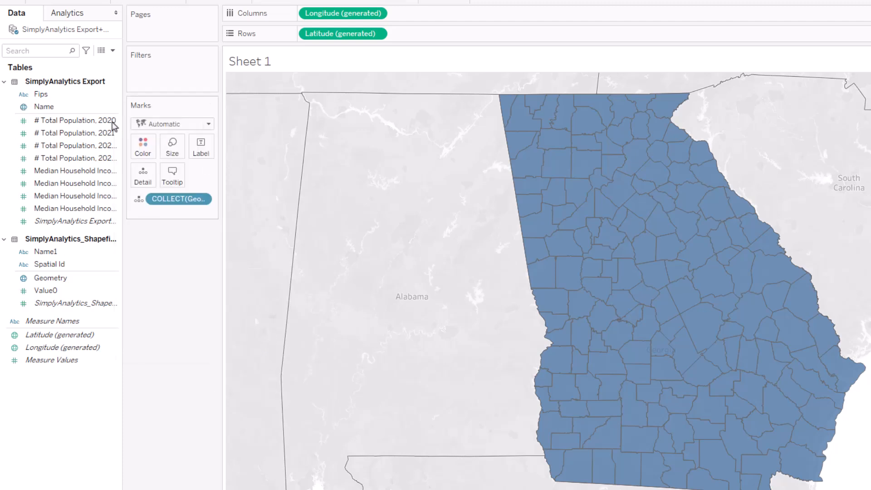
- Add the Name field to the map as detail and check the county names shown for individual counties
{"action": "left_click", "coordinate": [62, 109]}
{"action": "left_click_drag", "start_coordinate": [63, 111], "coordinate": [575, 201]}
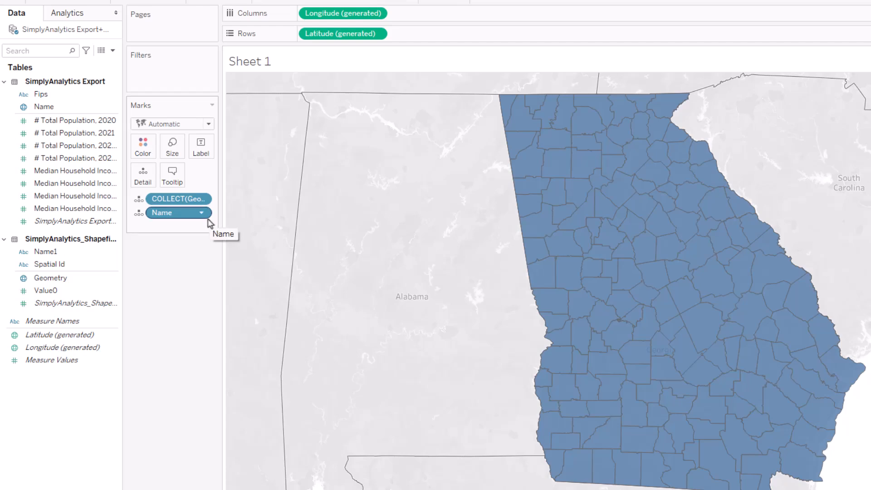
{"action": "mouse_move", "coordinate": [531, 242]}
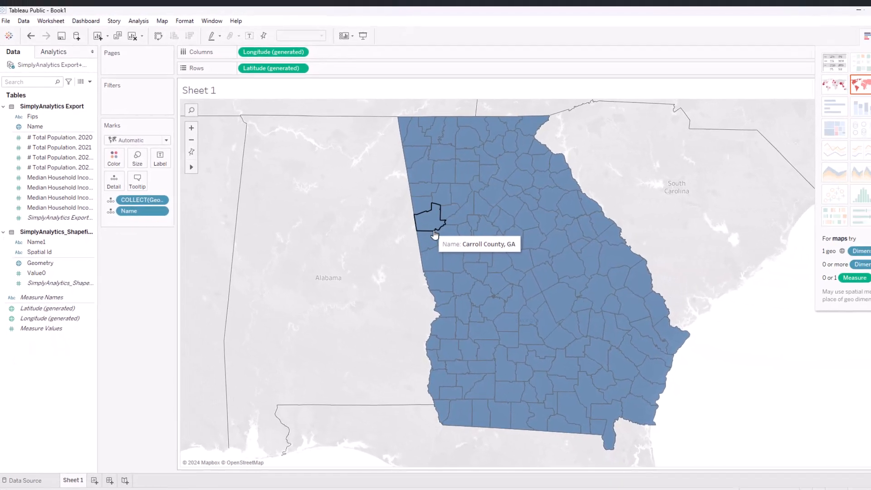
{"action": "mouse_move", "coordinate": [499, 268]}
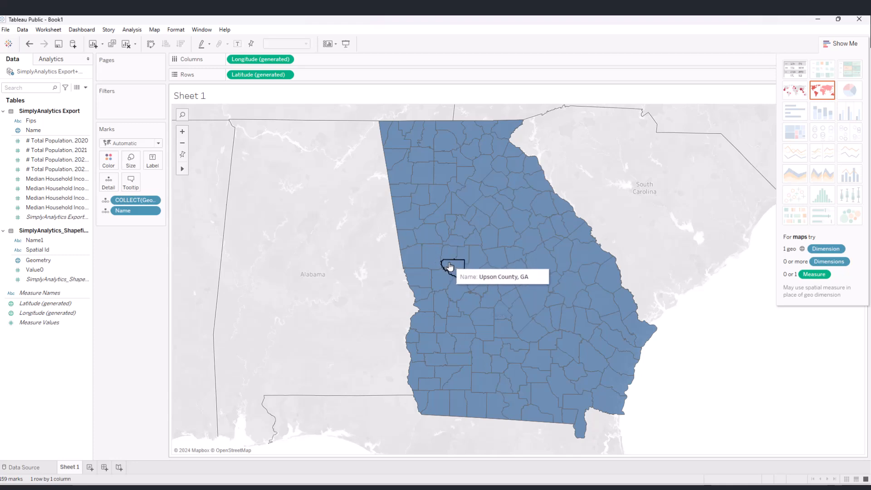
{"action": "mouse_move", "coordinate": [473, 295]}
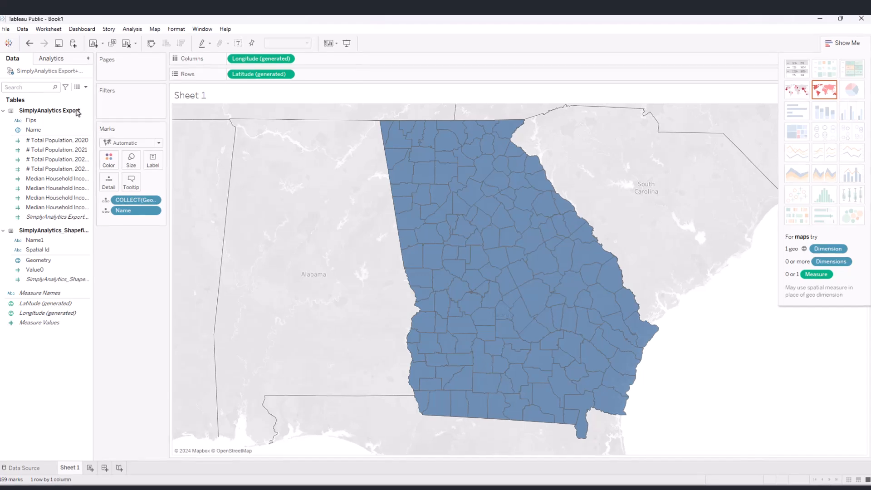
- Widen the field list and color the county map by Median Household Income, 2023 (Estimated)
{"action": "left_click_drag", "start_coordinate": [107, 92], "coordinate": [156, 82]}
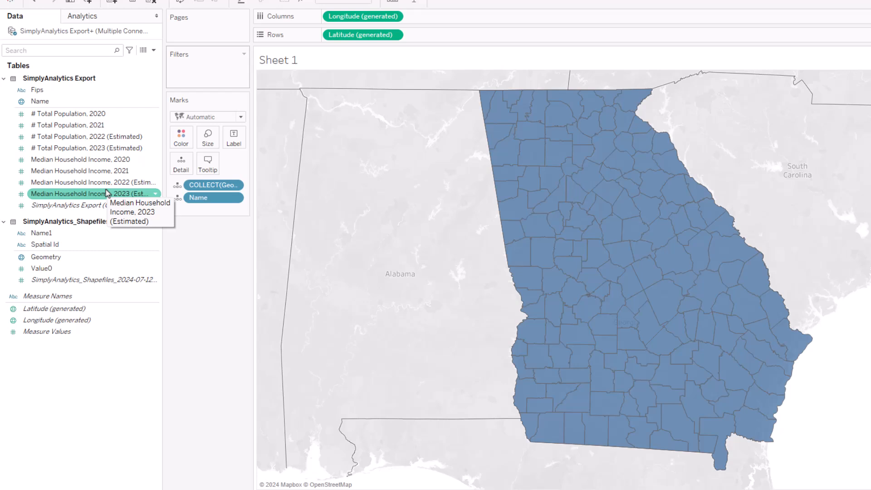
{"action": "left_click_drag", "start_coordinate": [108, 194], "coordinate": [183, 132]}
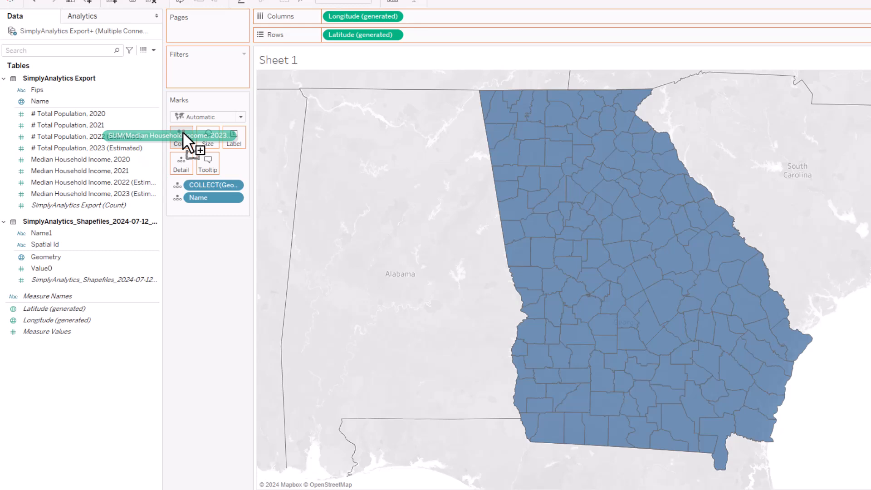
{"action": "left_click_drag", "start_coordinate": [183, 132], "coordinate": [182, 132]}
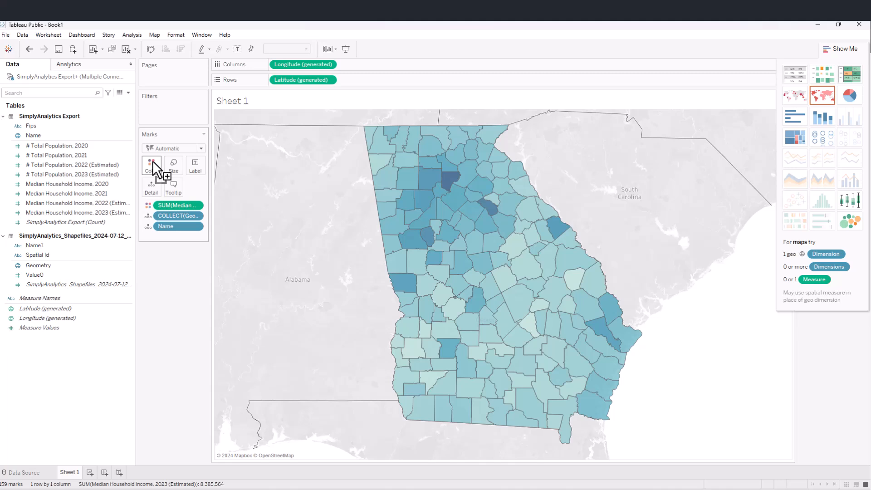
{"action": "left_click_drag", "start_coordinate": [153, 161], "coordinate": [152, 161]}
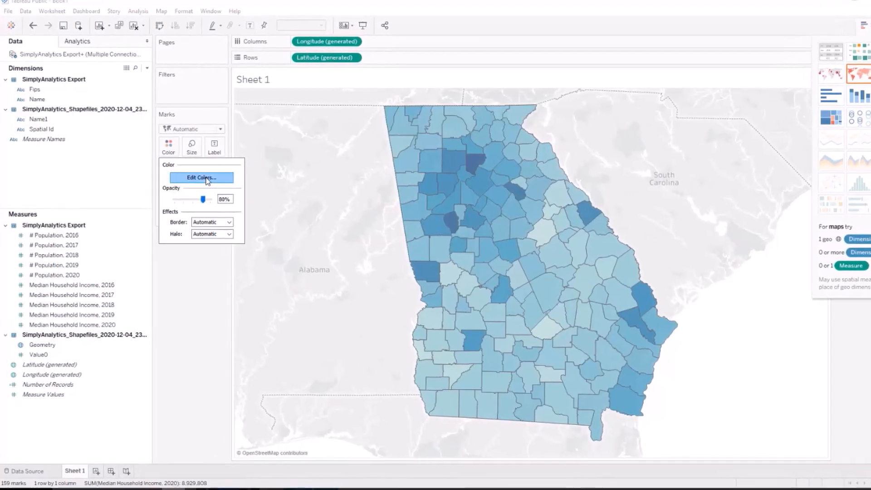
- Open the palette choices in the color settings for the map's median household income
{"action": "left_click", "coordinate": [206, 178]}
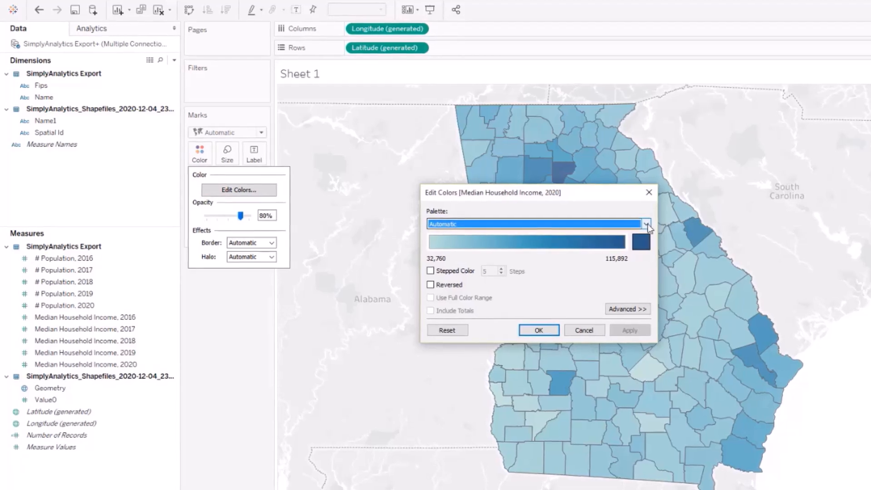
{"action": "left_click", "coordinate": [647, 224]}
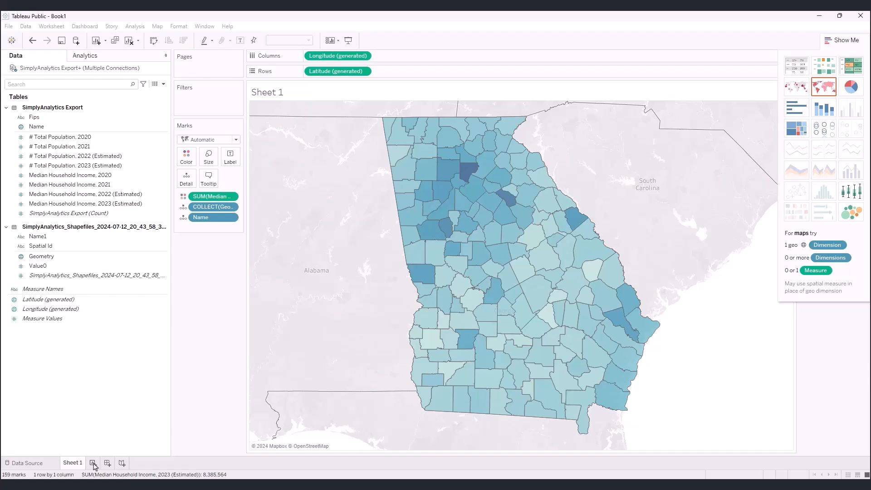
- Create a second worksheet and chart Measure Values in the rows against Name in the columns
{"action": "left_click", "coordinate": [93, 463]}
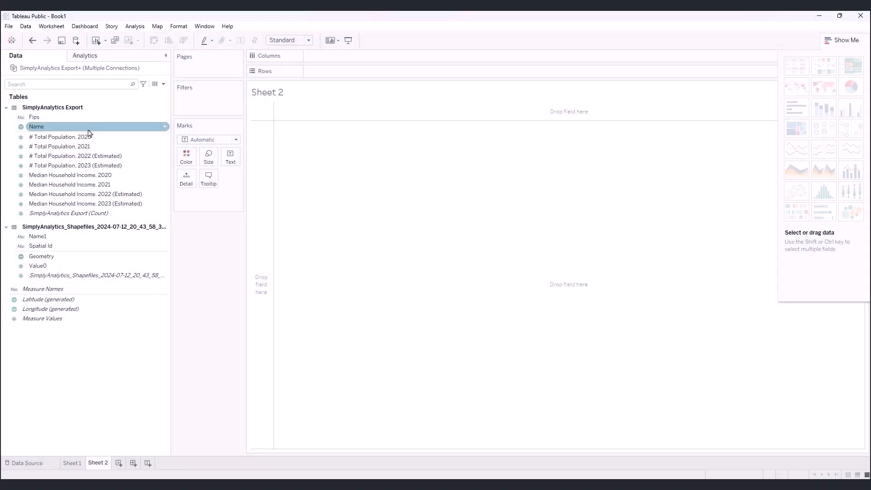
{"action": "left_click_drag", "start_coordinate": [88, 131], "coordinate": [417, 44]}
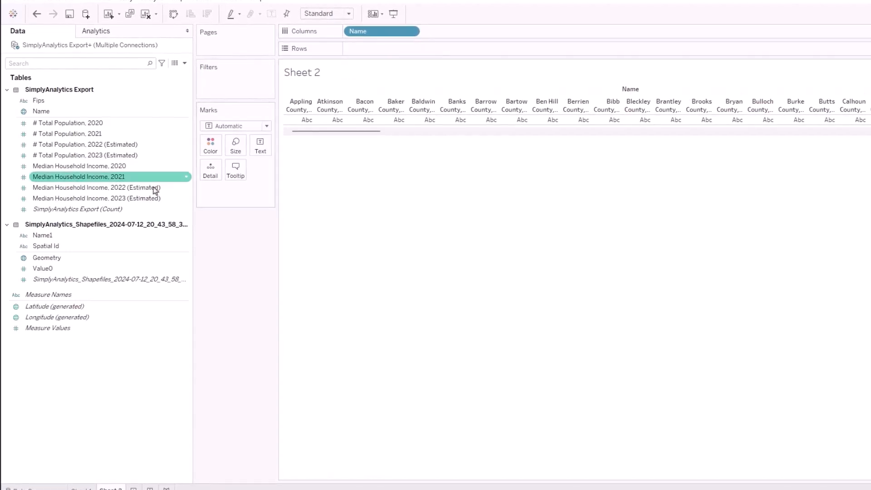
{"action": "left_click", "coordinate": [100, 330]}
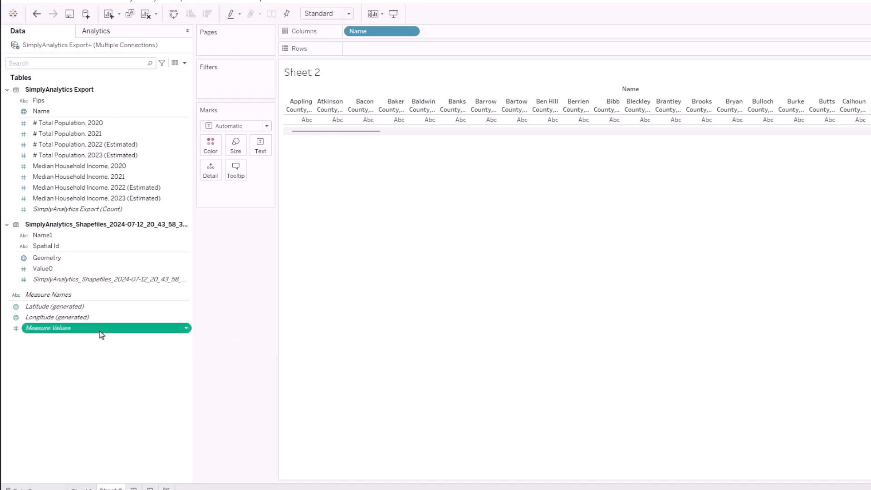
{"action": "left_click_drag", "start_coordinate": [101, 334], "coordinate": [479, 55]}
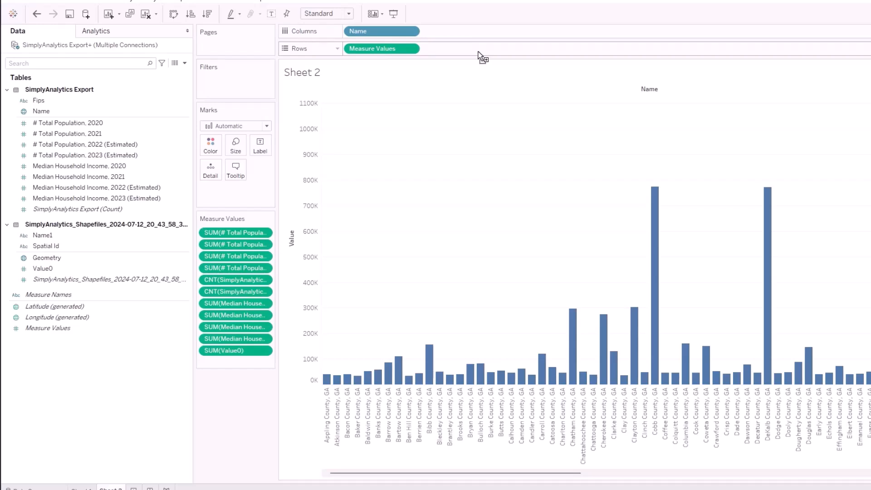
- Widen the Measure Values card and remove its count, income and Value0 measures, keeping only the four Total Population measures for 2020 to 2023
{"action": "left_click_drag", "start_coordinate": [277, 204], "coordinate": [346, 206]}
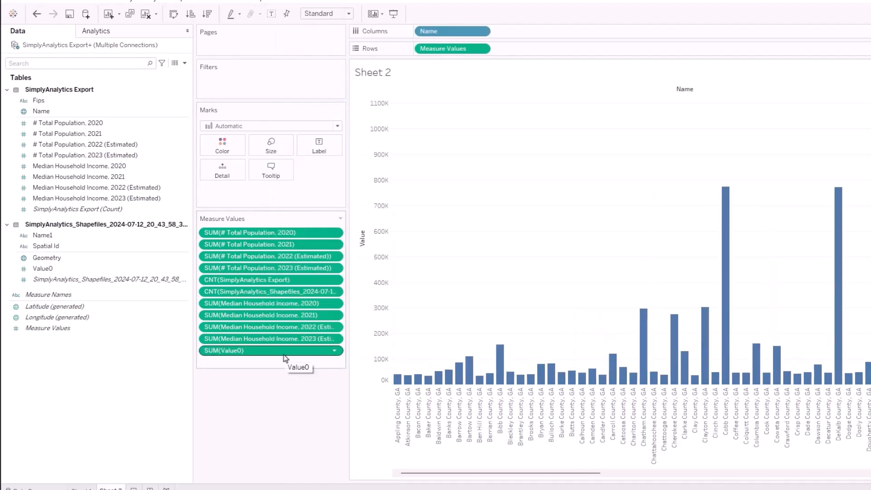
{"action": "left_click_drag", "start_coordinate": [286, 354], "coordinate": [268, 381]}
{"action": "mouse_move", "coordinate": [272, 326]}
{"action": "left_mouse_down"}
{"action": "mouse_move", "coordinate": [258, 315]}
{"action": "mouse_move", "coordinate": [268, 303]}
{"action": "mouse_move", "coordinate": [269, 320]}
{"action": "left_mouse_up"}
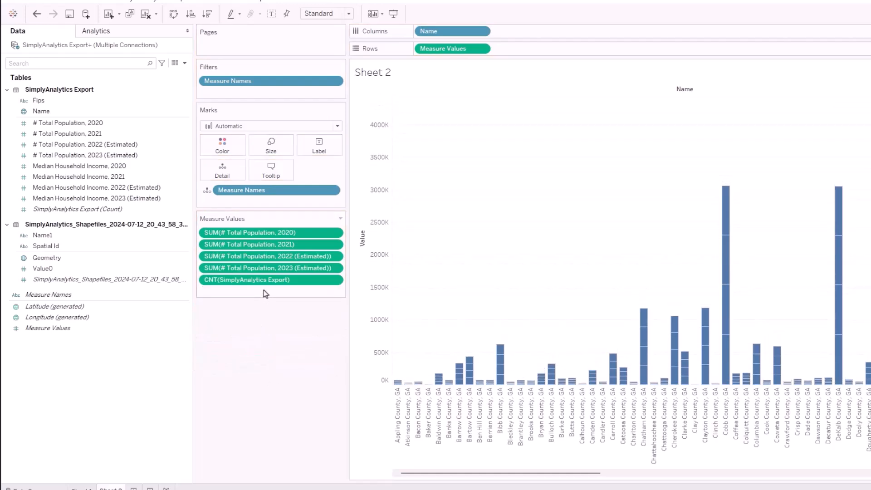
{"action": "left_click_drag", "start_coordinate": [274, 282], "coordinate": [275, 313]}
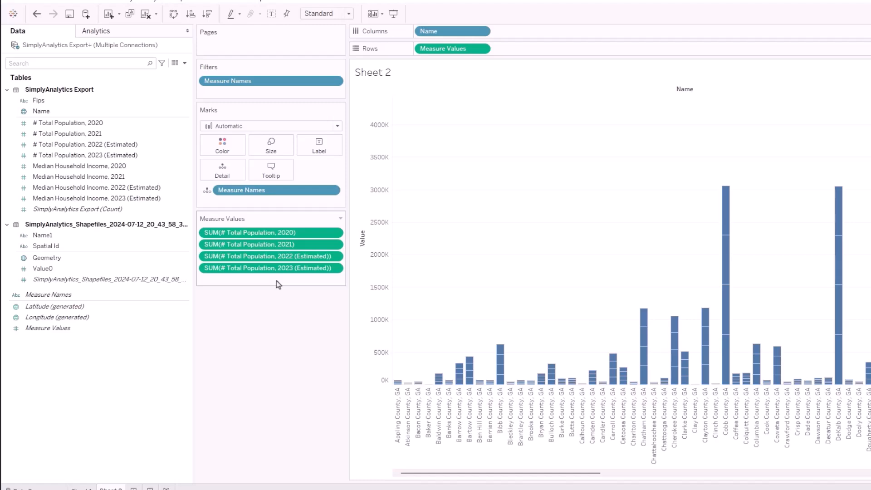
- Add Measure Names to the columns after Name to split each county's bars by population year
{"action": "left_click", "coordinate": [139, 297]}
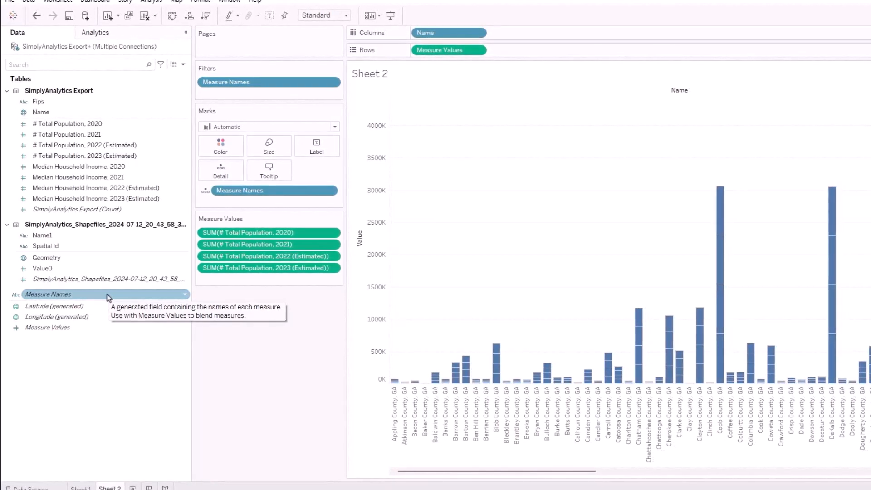
{"action": "left_click_drag", "start_coordinate": [108, 297], "coordinate": [576, 34]}
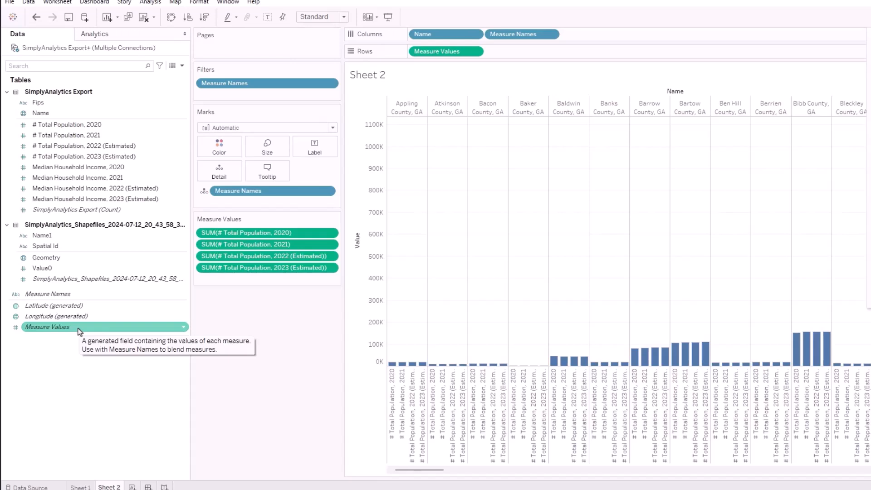
- Apply Measure Values as the bar color and change the chart type to side-by-side bars
{"action": "left_click_drag", "start_coordinate": [78, 328], "coordinate": [230, 151]}
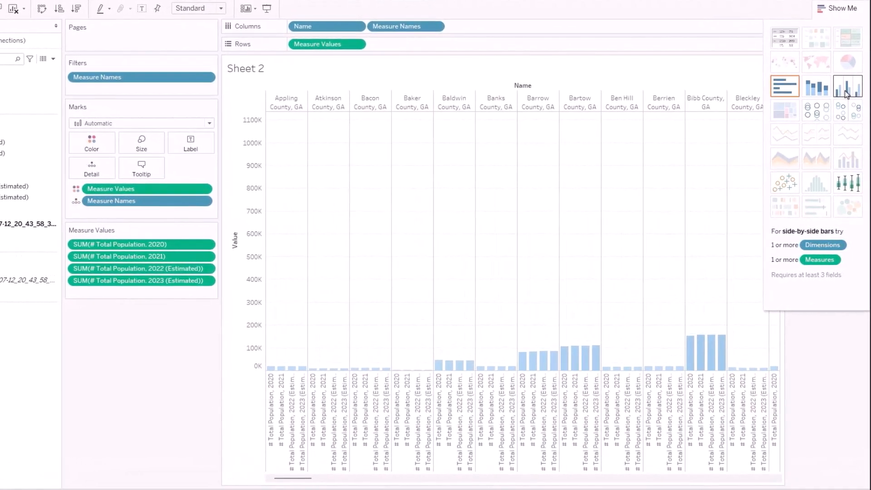
{"action": "left_click", "coordinate": [846, 90]}
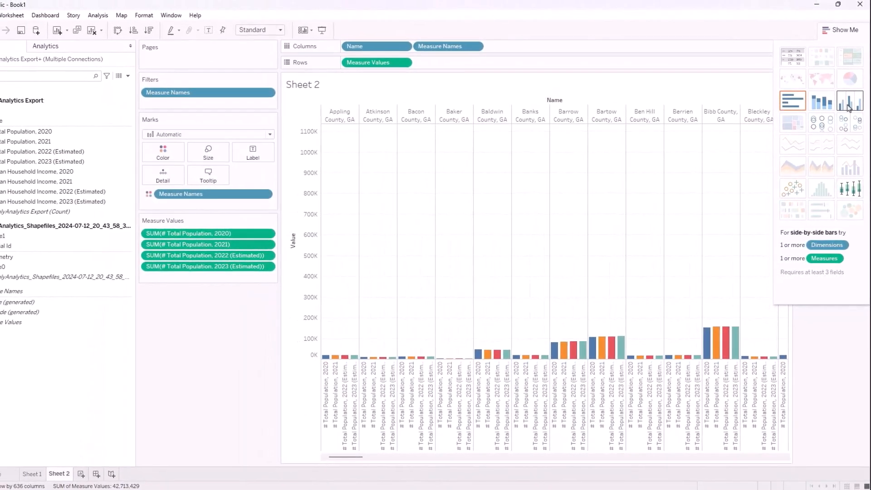
- Replace Measure Names with Measure Values as the color of the side-by-side bars and review further counties in the chart
{"action": "left_click", "coordinate": [54, 320]}
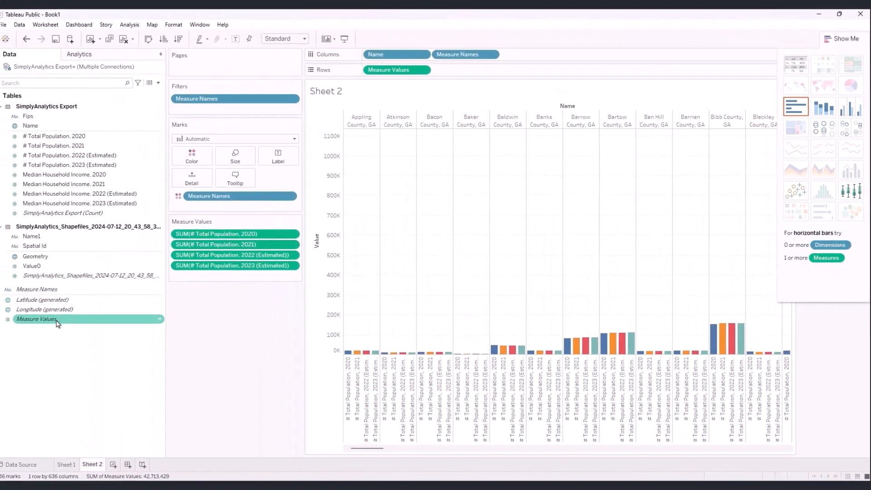
{"action": "left_click_drag", "start_coordinate": [63, 323], "coordinate": [208, 151]}
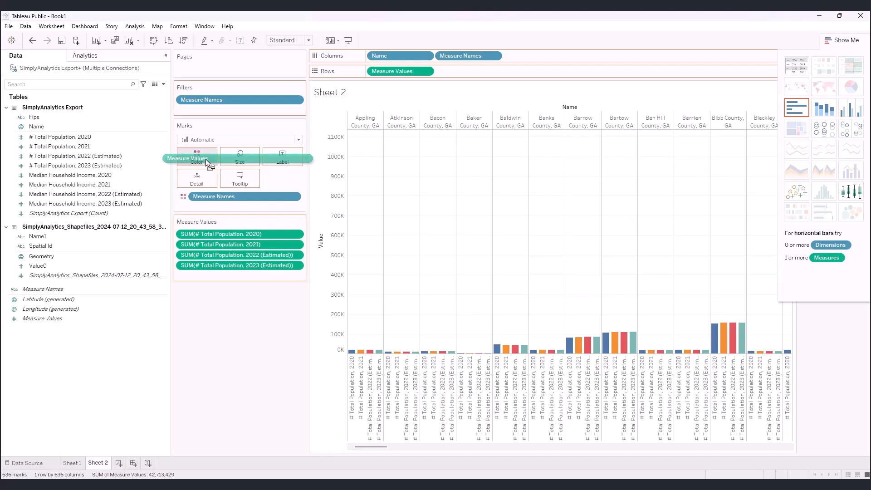
{"action": "left_click_drag", "start_coordinate": [205, 159], "coordinate": [206, 158]}
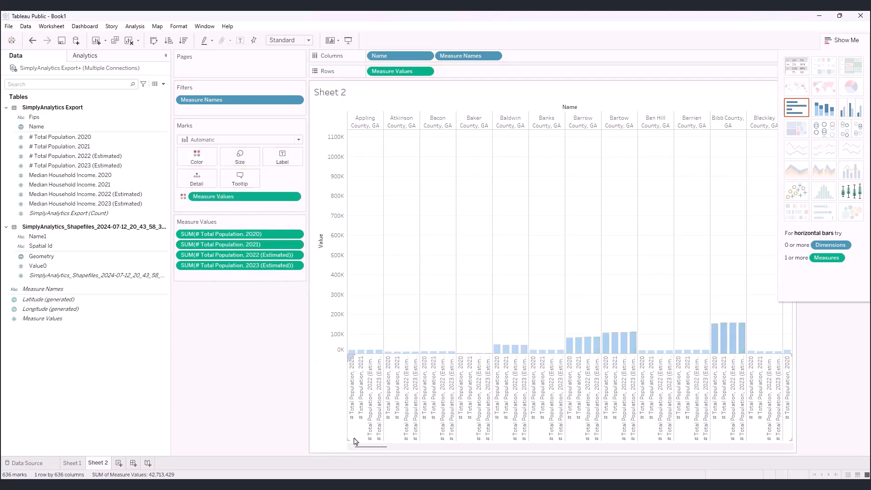
{"action": "left_click_drag", "start_coordinate": [365, 449], "coordinate": [420, 452]}
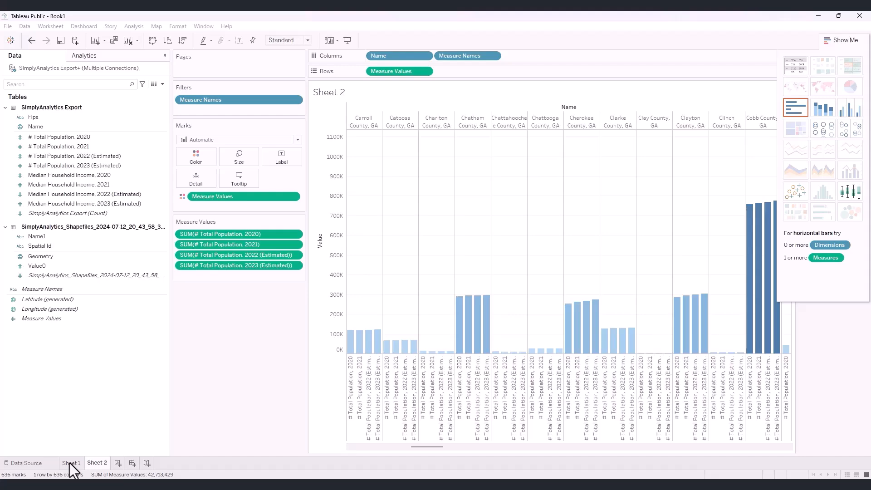
- Insert Sheet 2 into the tooltip of the Sheet 1 county map and check the embedded chart on the map
{"action": "left_click", "coordinate": [71, 462]}
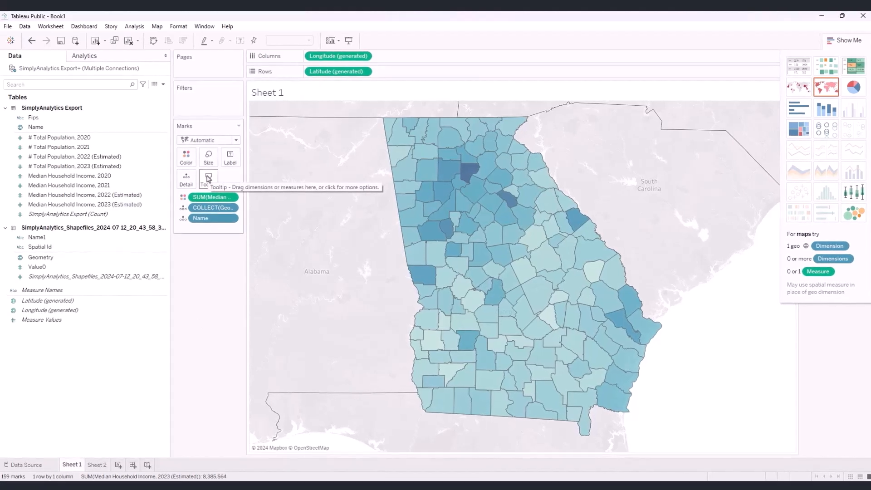
{"action": "left_click", "coordinate": [210, 179]}
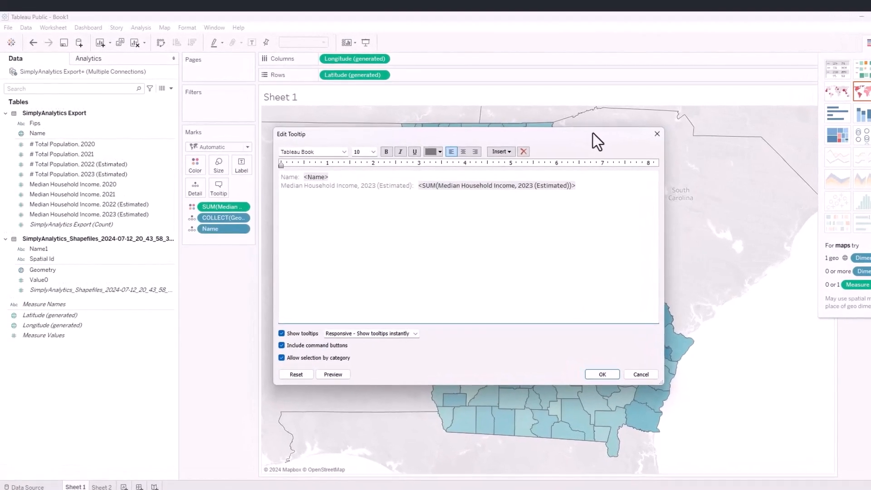
{"action": "left_click", "coordinate": [515, 154]}
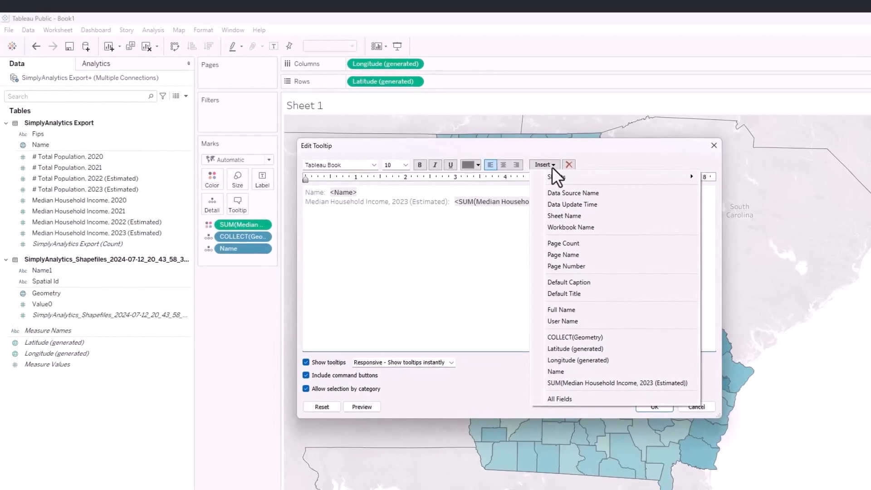
{"action": "mouse_move", "coordinate": [589, 180]}
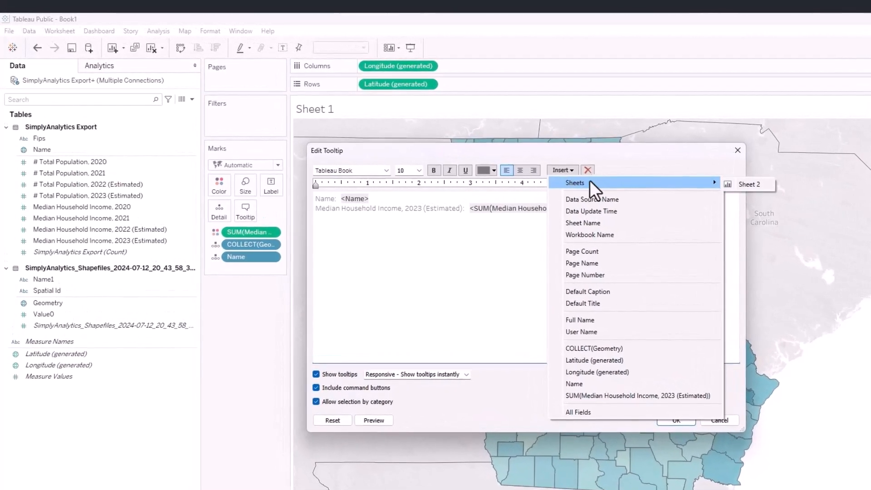
{"action": "left_click", "coordinate": [755, 185]}
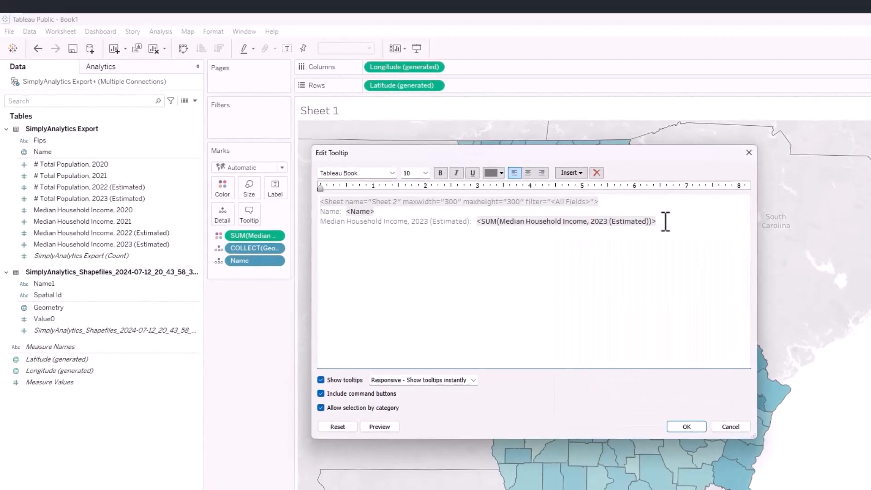
{"action": "left_click", "coordinate": [686, 426]}
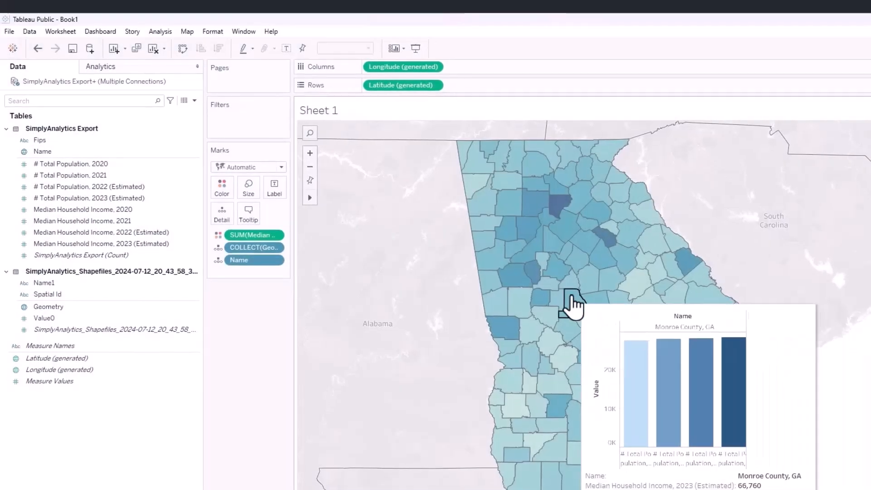
{"action": "mouse_move", "coordinate": [503, 238]}
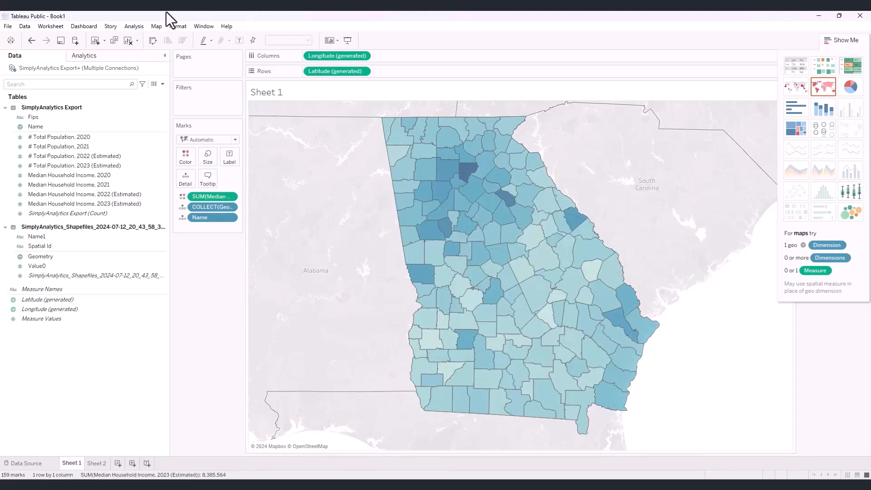
- Set the map's background style to Dark and inspect the tooltips of several counties
{"action": "left_click", "coordinate": [156, 27]}
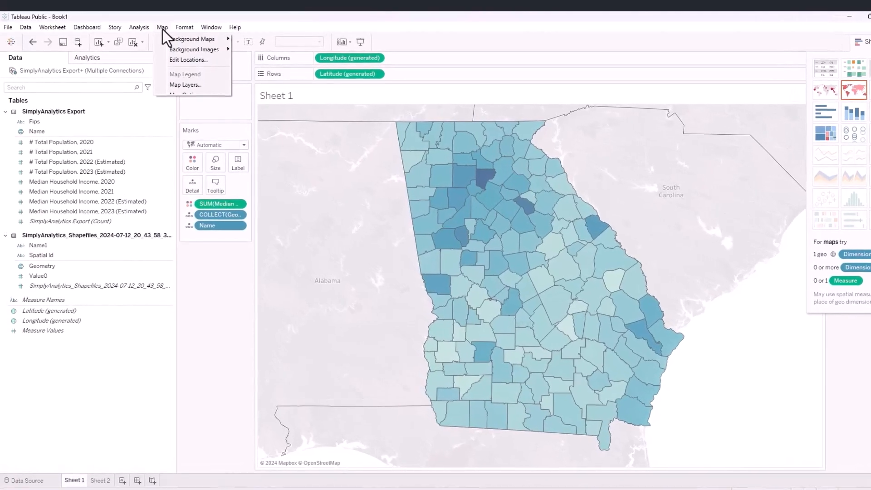
{"action": "left_click", "coordinate": [187, 85]}
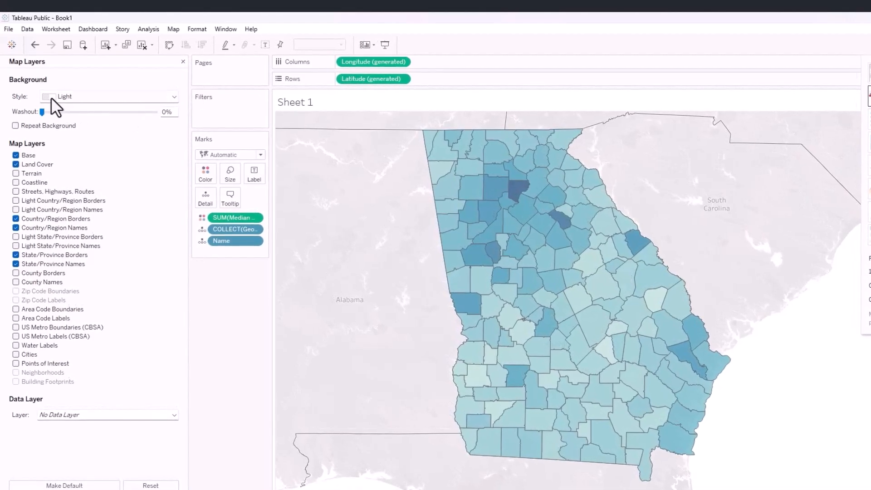
{"action": "left_click", "coordinate": [52, 97]}
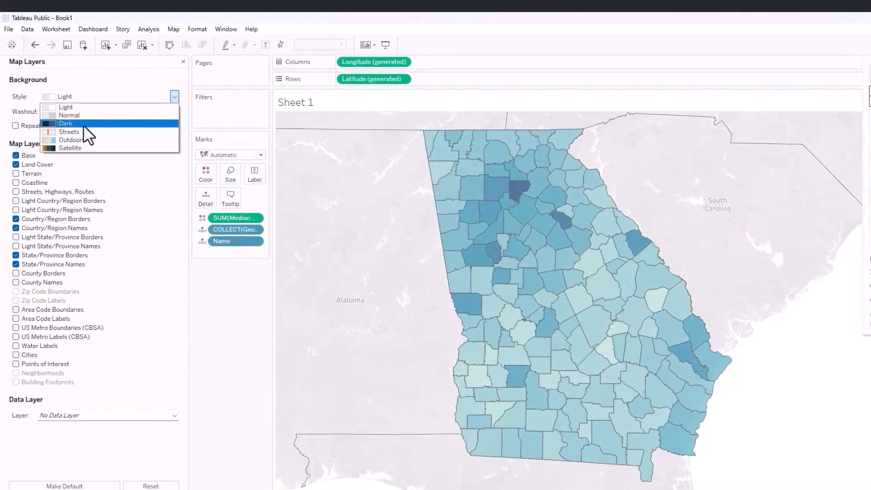
{"action": "left_click", "coordinate": [83, 124]}
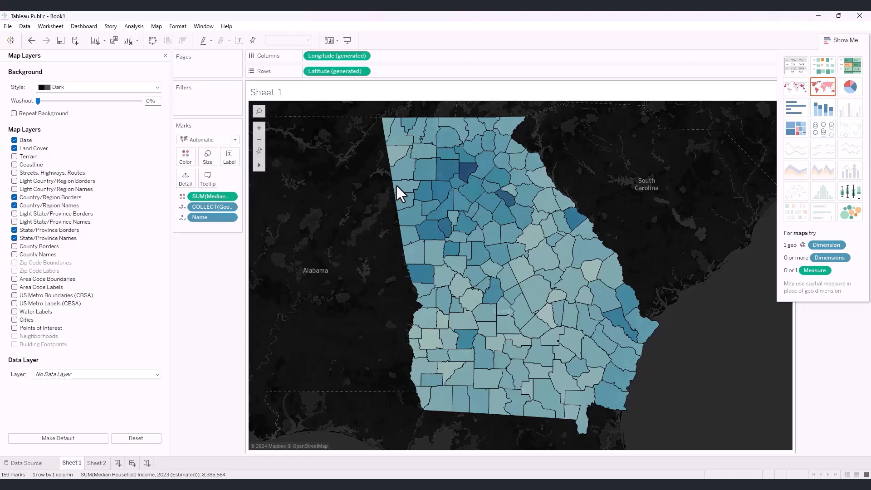
{"action": "mouse_move", "coordinate": [437, 234]}
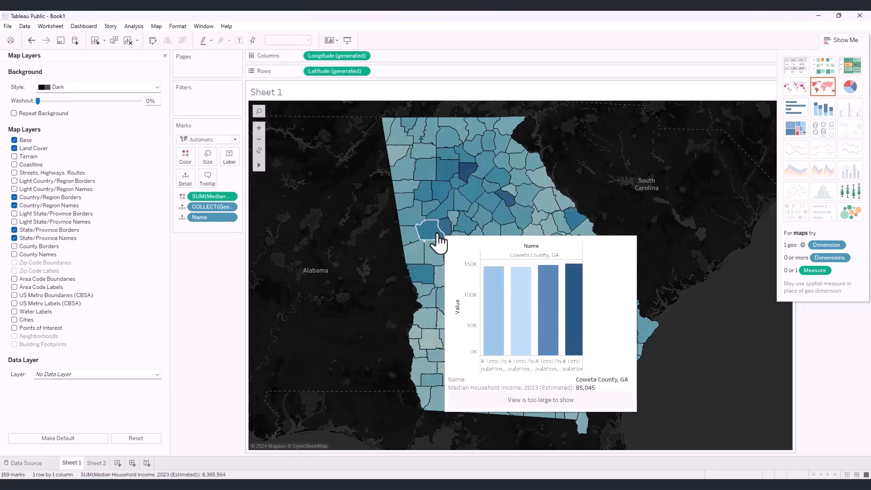
{"action": "mouse_move", "coordinate": [421, 279]}
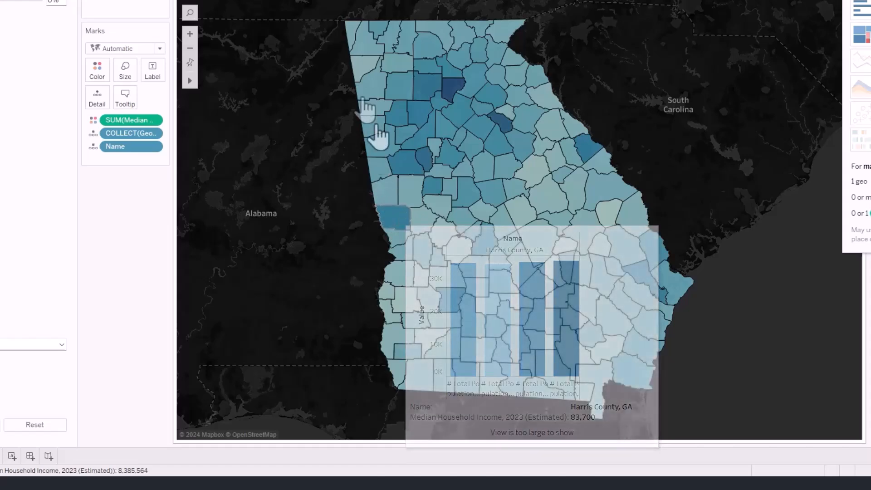
{"action": "mouse_move", "coordinate": [410, 113]}
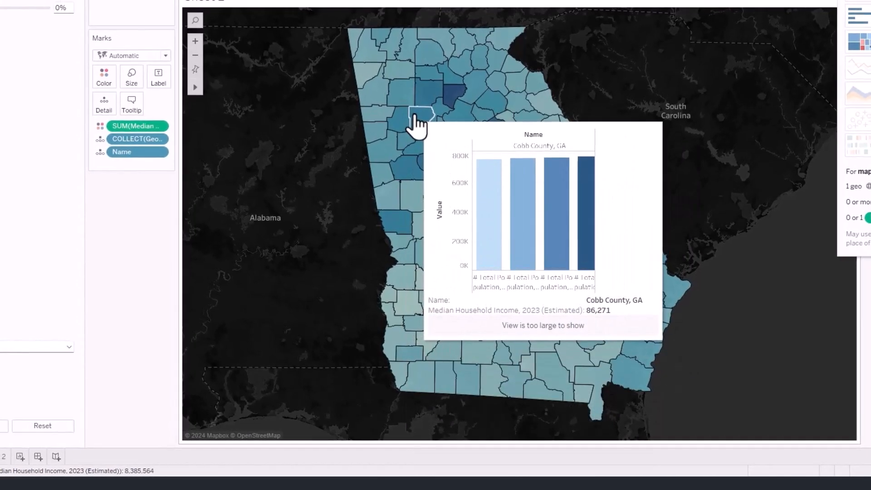
{"action": "mouse_move", "coordinate": [366, 119]}
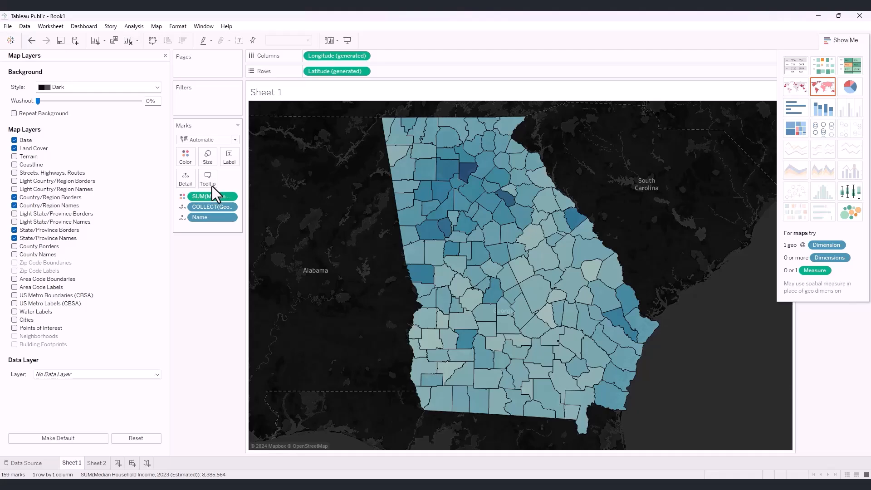
- Set the maximum height of the Sheet 2 chart embedded in the map tooltip to 500
{"action": "left_click", "coordinate": [212, 186]}
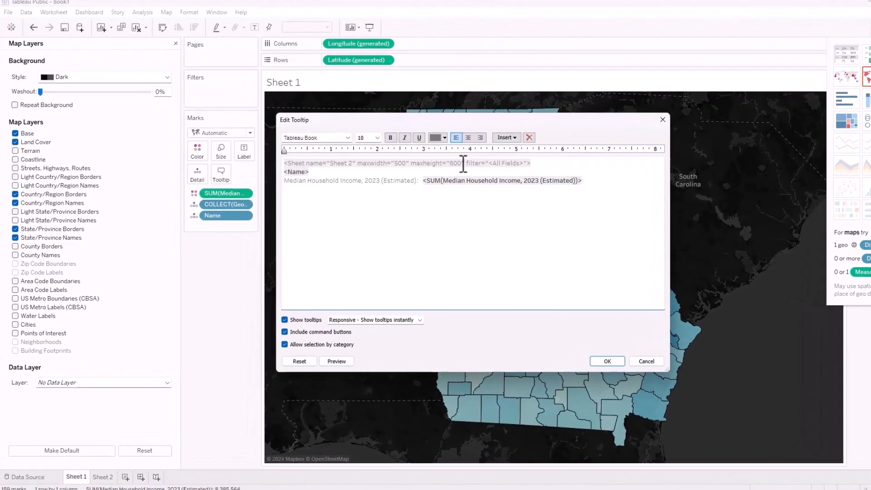
{"action": "triple_click", "coordinate": [461, 164]}
{"action": "left_click", "coordinate": [495, 156]}
{"action": "key", "text": "BackSpace"}
{"action": "key", "text": "BackSpace"}
{"action": "type", "text": "500"}
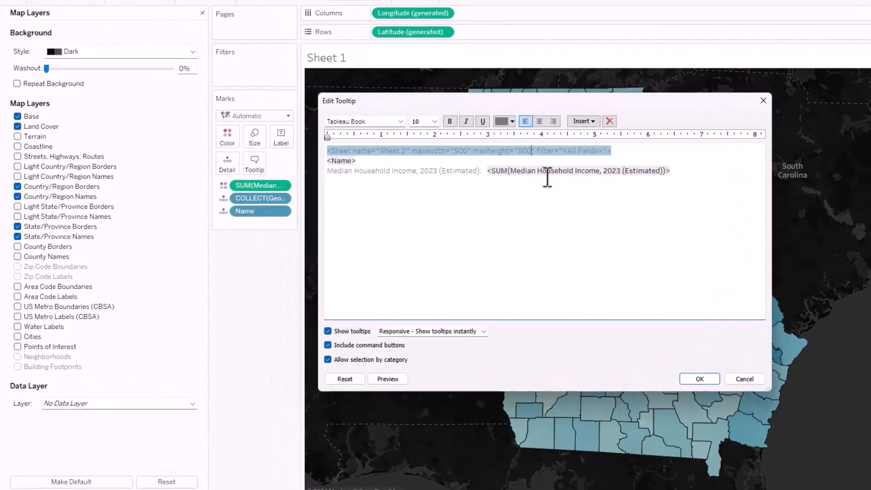
{"action": "left_click", "coordinate": [520, 227]}
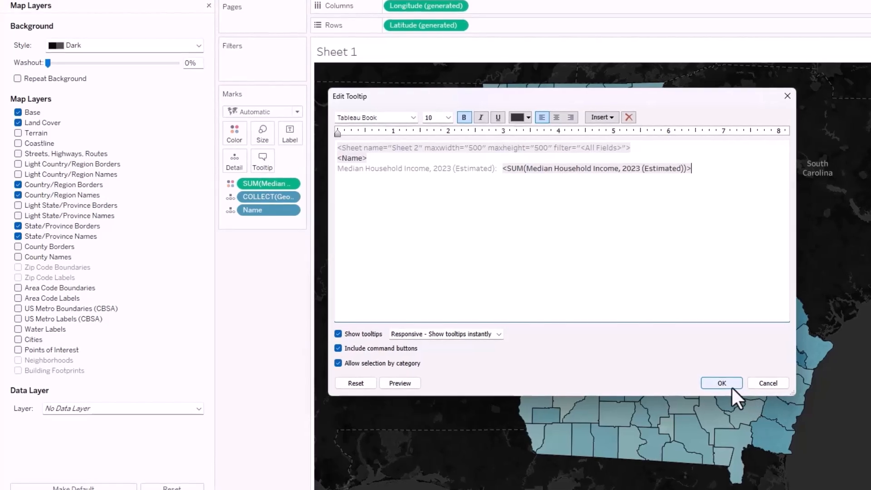
{"action": "left_click", "coordinate": [731, 385]}
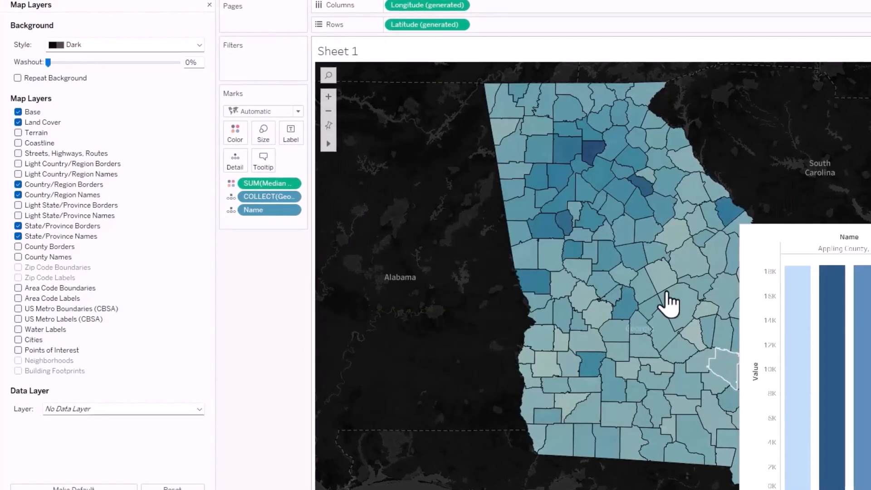
{"action": "mouse_move", "coordinate": [593, 278]}
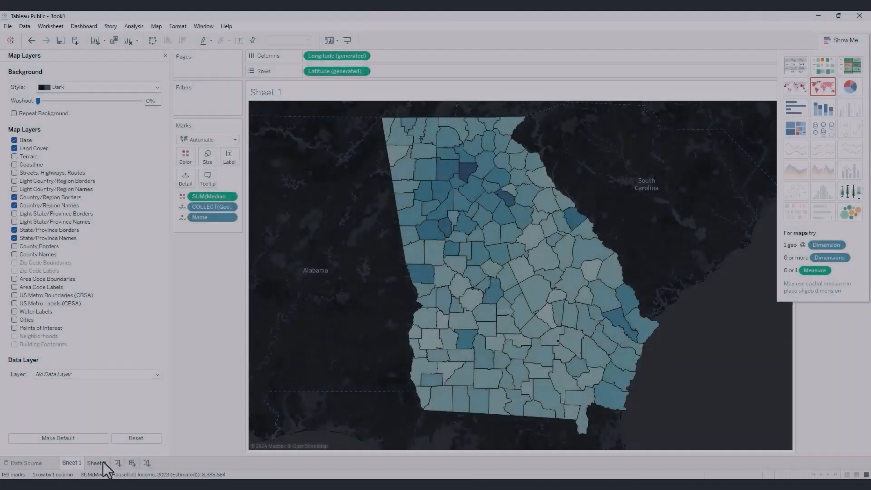
- Shorten the aliases of the 2020 and 2023 population headers on Sheet 2 to 2020 and 2023 (Estimated)
{"action": "left_click", "coordinate": [102, 462]}
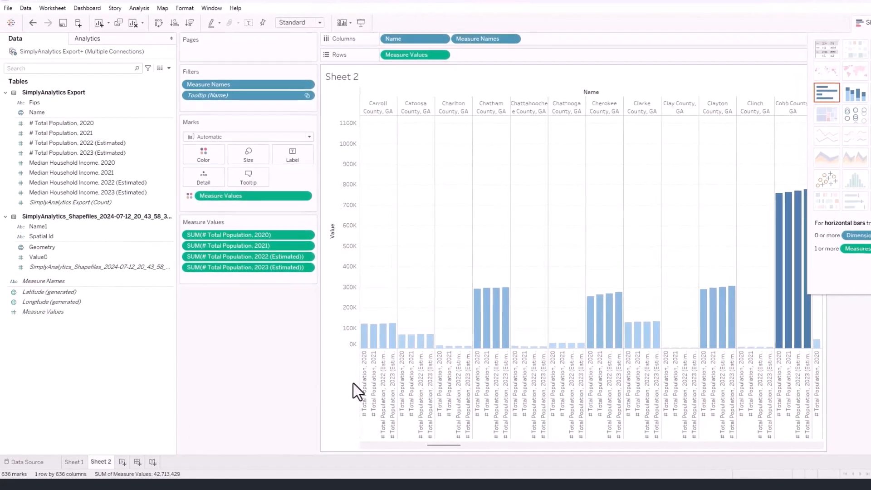
{"action": "right_click", "coordinate": [365, 385]}
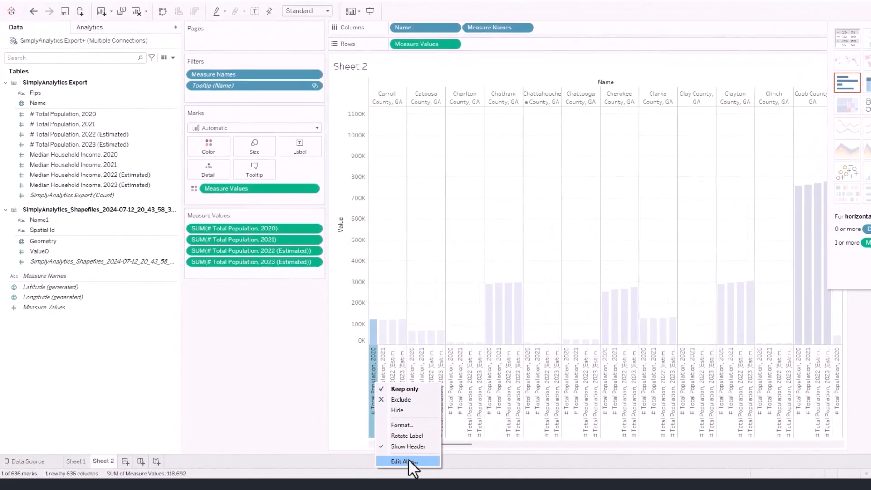
{"action": "left_click", "coordinate": [410, 460]}
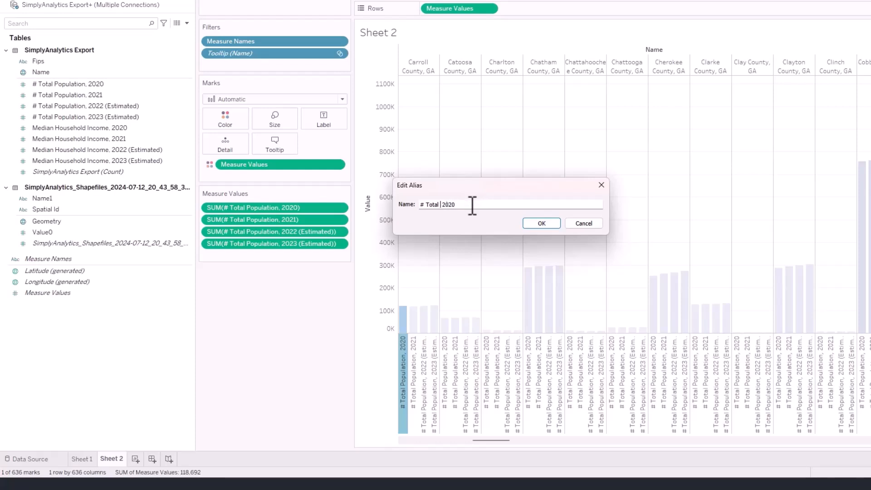
{"action": "left_click", "coordinate": [540, 223]}
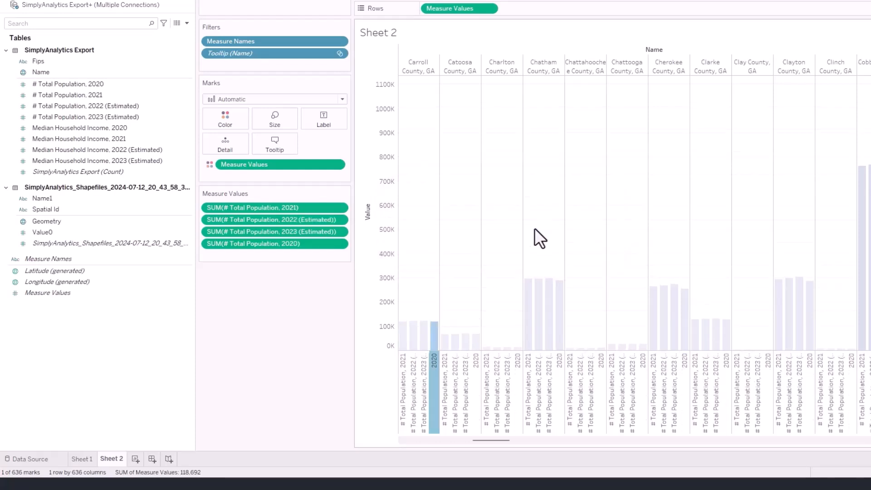
{"action": "left_click", "coordinate": [423, 394]}
{"action": "right_click", "coordinate": [423, 394]}
{"action": "left_click", "coordinate": [446, 476]}
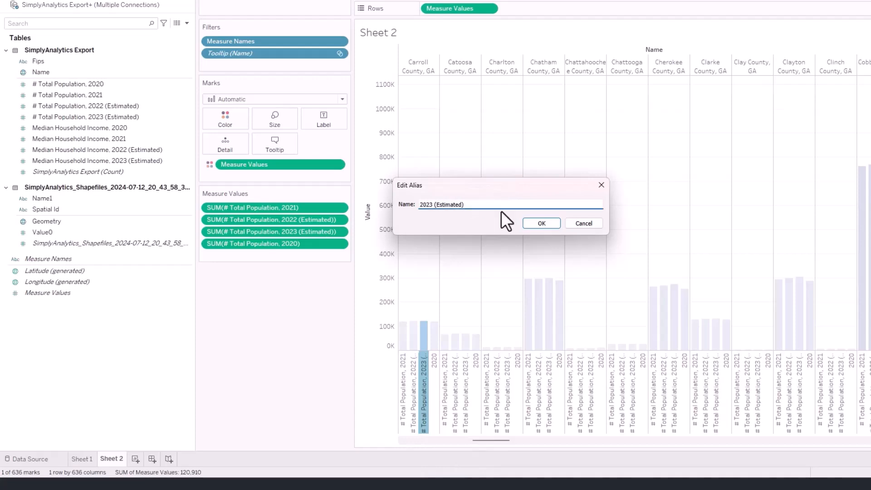
{"action": "left_click", "coordinate": [540, 223]}
- Shorten the aliases of the 2022 and 2021 population headers to 2022 (Estimated) and 2021
{"action": "right_click", "coordinate": [410, 375]}
{"action": "left_click", "coordinate": [438, 461]}
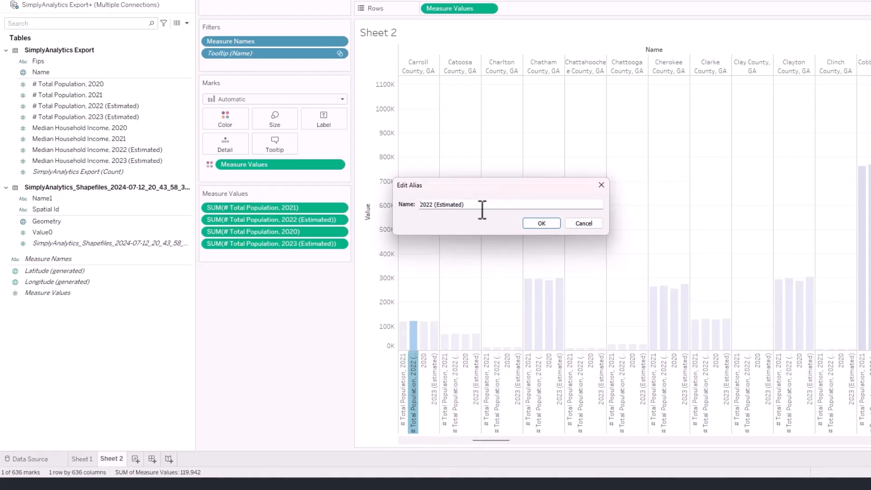
{"action": "key", "text": "Return"}
{"action": "left_click", "coordinate": [404, 384]}
{"action": "right_click", "coordinate": [404, 385]}
{"action": "left_click", "coordinate": [446, 469]}
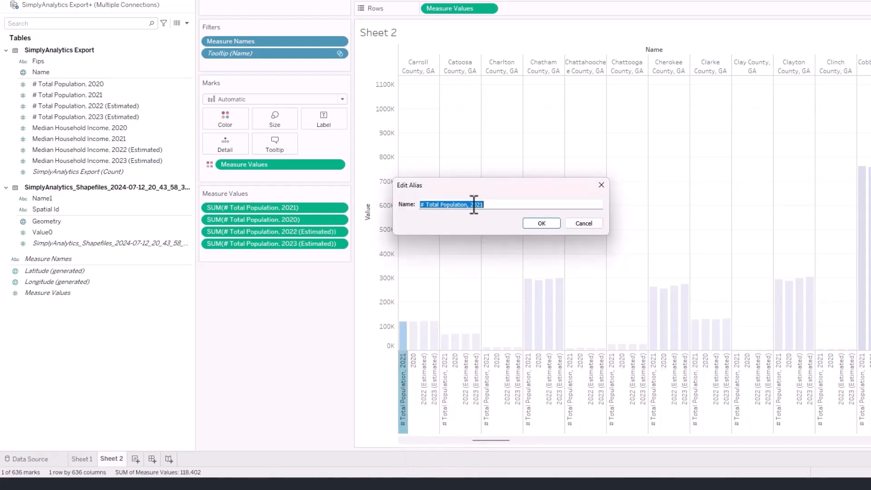
{"action": "left_click", "coordinate": [532, 223]}
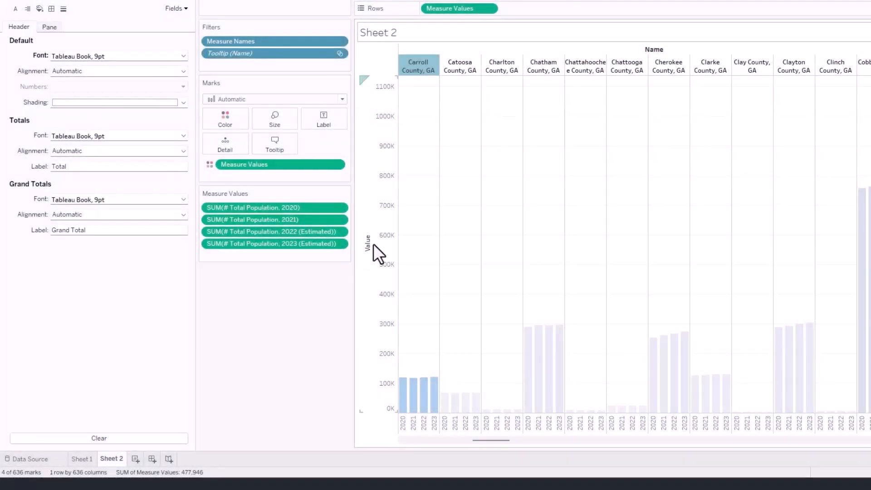
- Select the bar chart's Value axis and open its options
{"action": "left_click", "coordinate": [386, 237]}
{"action": "right_click", "coordinate": [386, 238]}
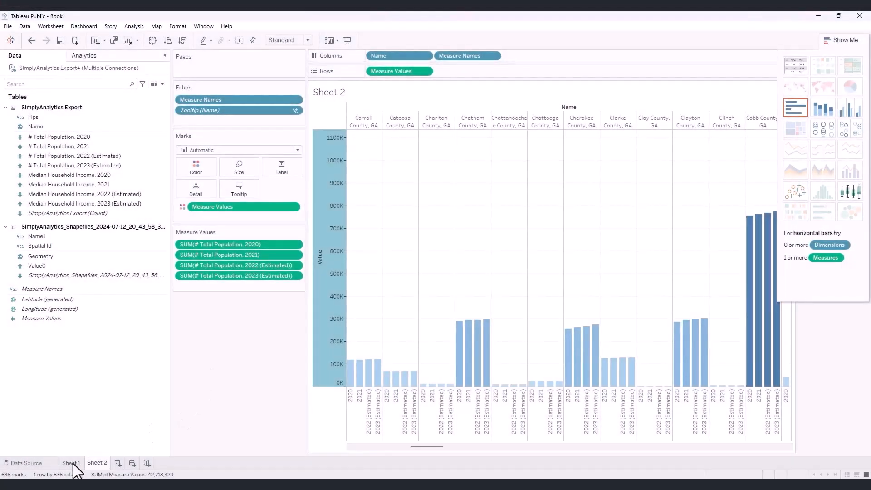
- Set all the text in the Sheet 1 map tooltip to font size 12
{"action": "left_click", "coordinate": [72, 463]}
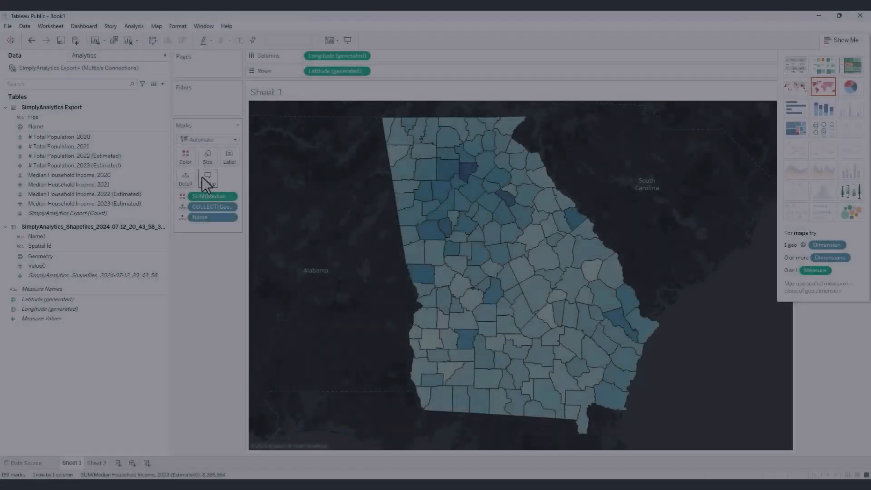
{"action": "left_click", "coordinate": [202, 177]}
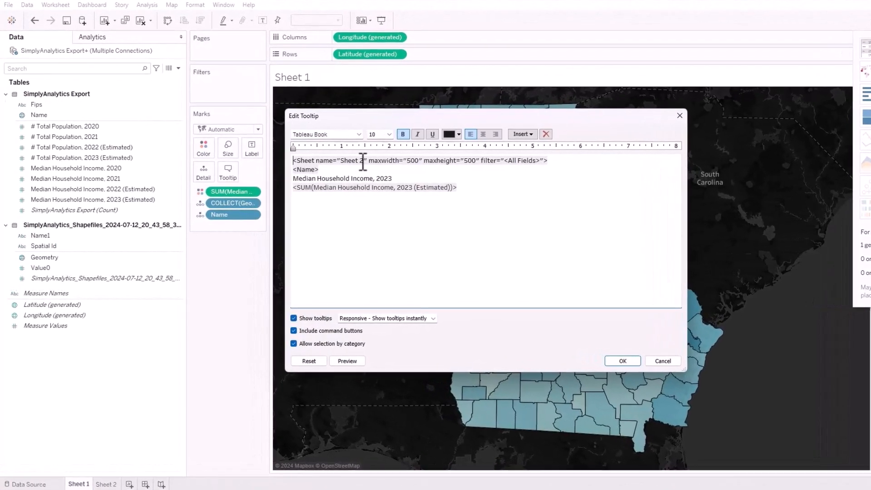
{"action": "left_click", "coordinate": [396, 133]}
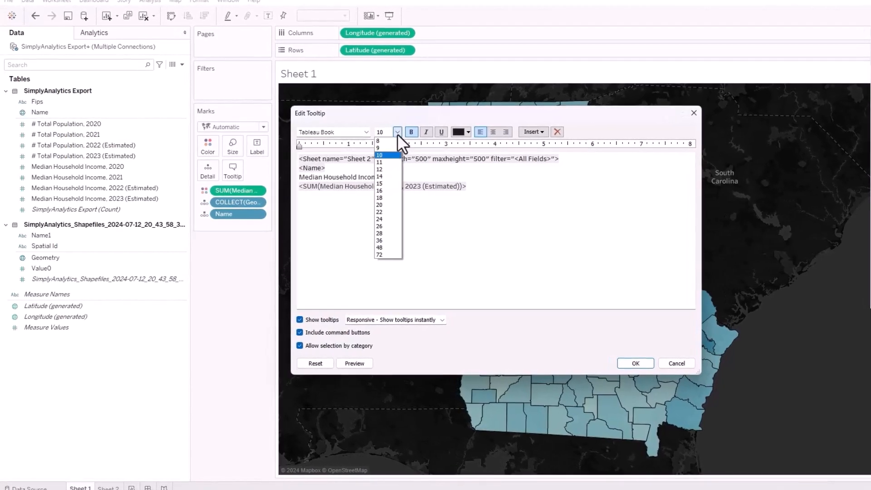
{"action": "key", "text": "Escape"}
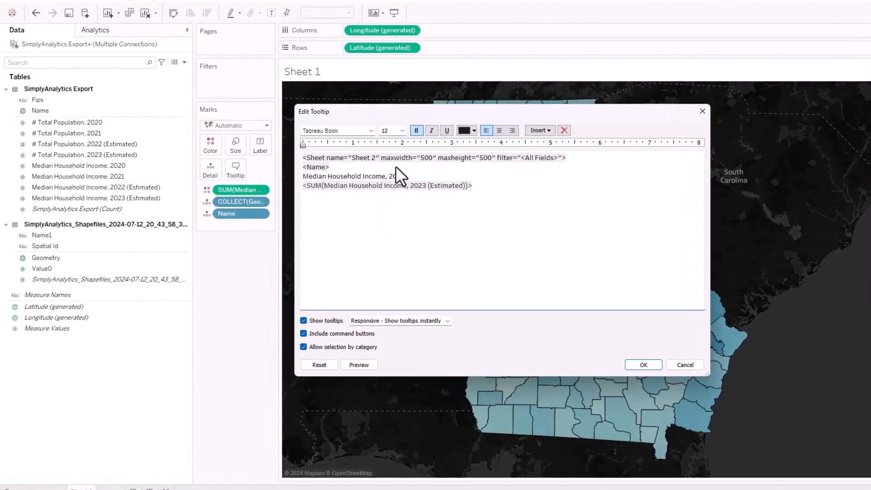
{"action": "left_click_drag", "start_coordinate": [483, 187], "coordinate": [306, 159]}
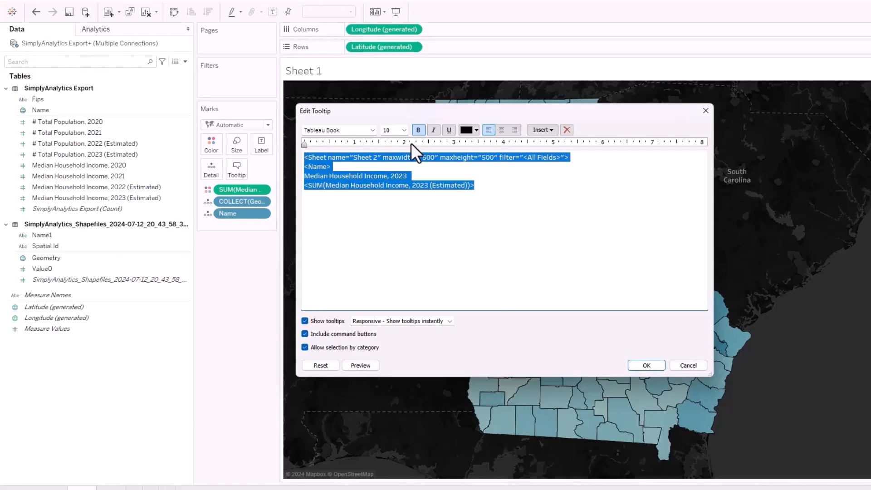
{"action": "left_click", "coordinate": [402, 131]}
{"action": "left_click", "coordinate": [404, 165]}
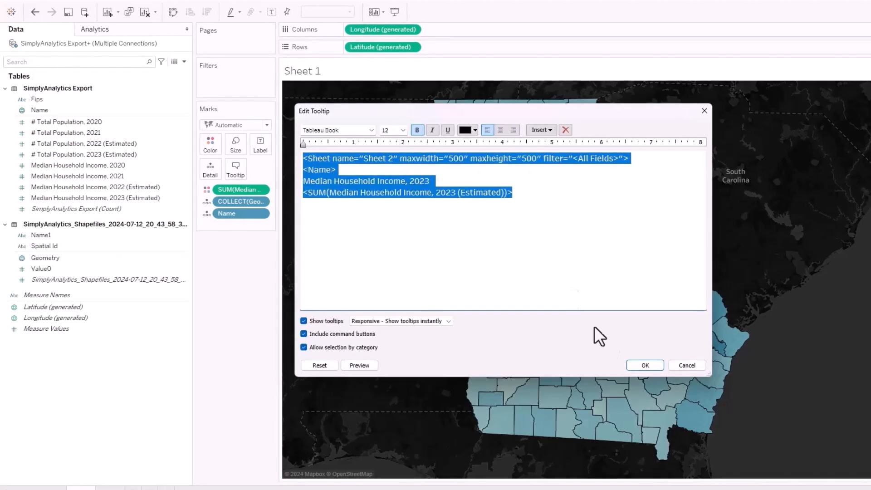
{"action": "left_click", "coordinate": [633, 365]}
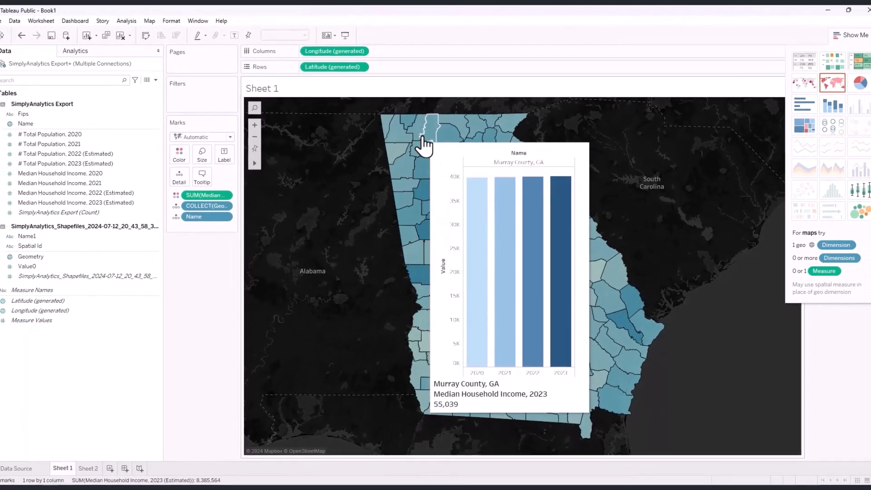
- Reduce the maximum height of the Sheet 2 chart embedded in the map tooltip to 450
{"action": "left_click", "coordinate": [206, 178]}
{"action": "triple_click", "coordinate": [474, 172]}
{"action": "key", "text": "BackSpace"}
{"action": "key", "text": "BackSpace"}
{"action": "key", "text": "BackSpace"}
{"action": "type", "text": "450"}
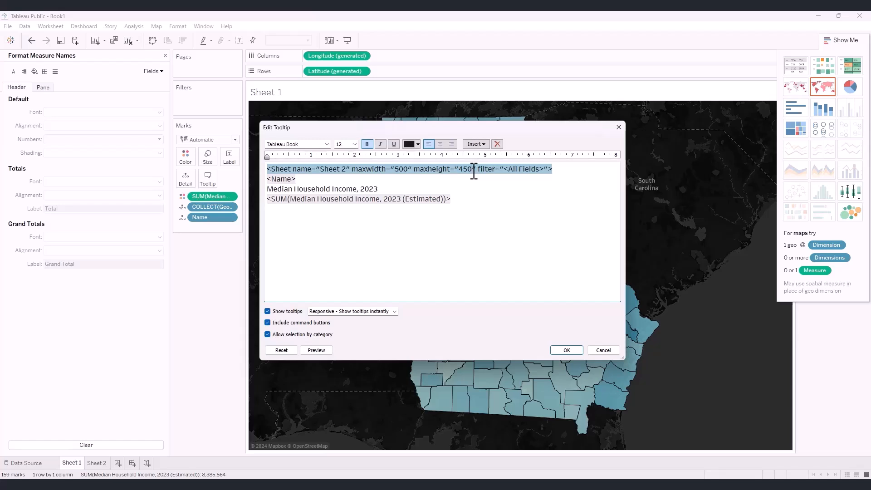
{"action": "left_click", "coordinate": [566, 350]}
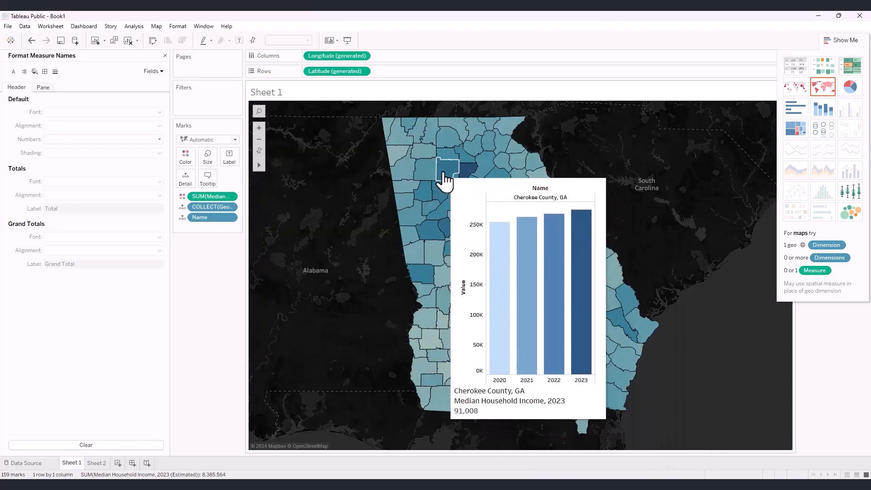